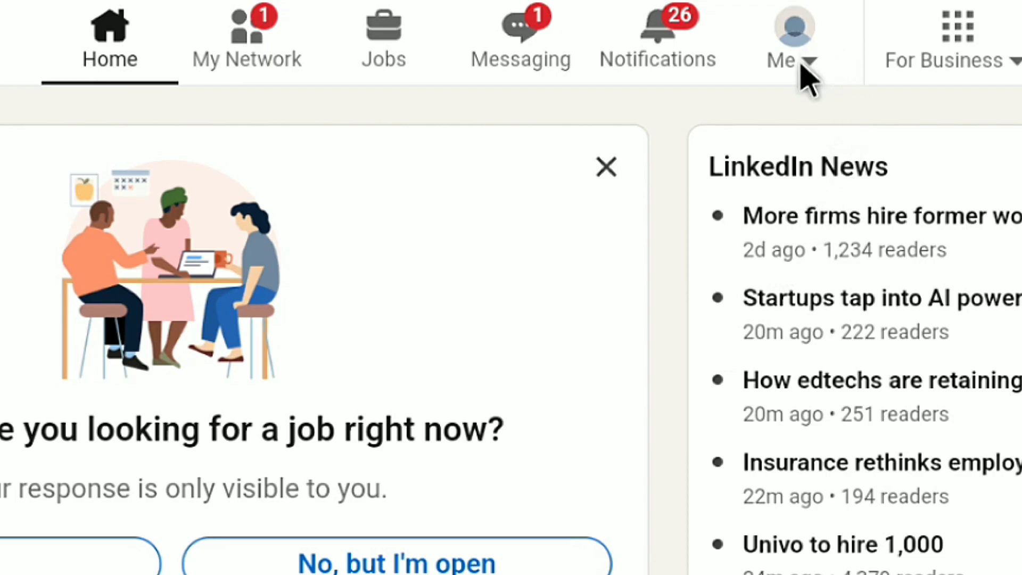
# Go to Settings & Privacy from the Me menu and show Sign in & security
pyautogui.click(801, 65)
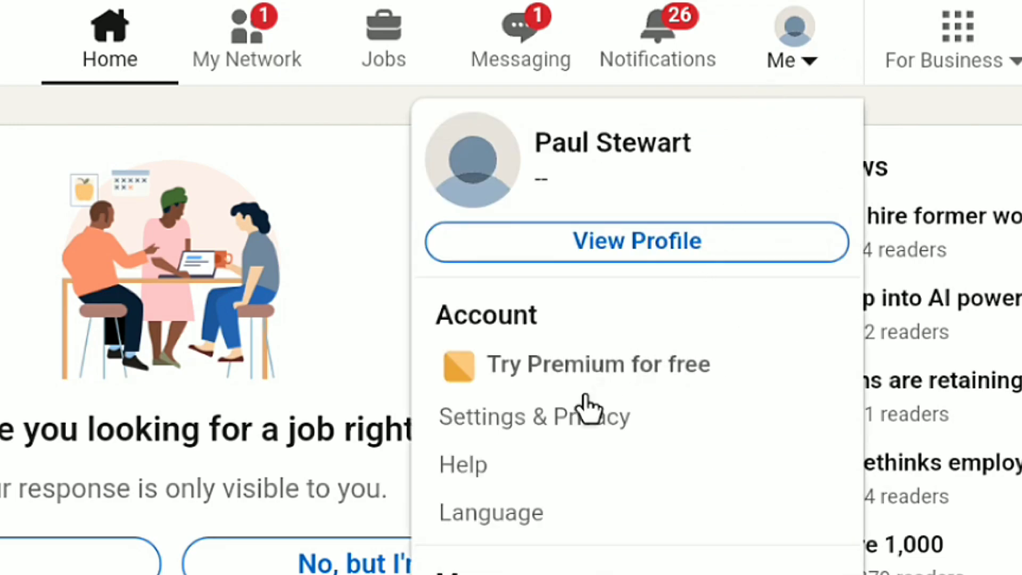
pyautogui.click(528, 419)
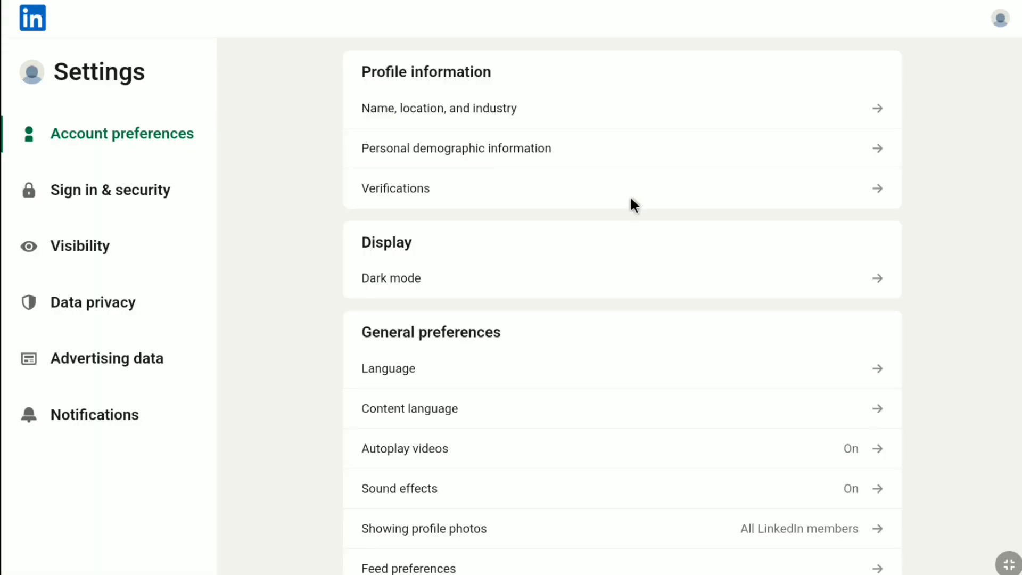
pyautogui.click(90, 196)
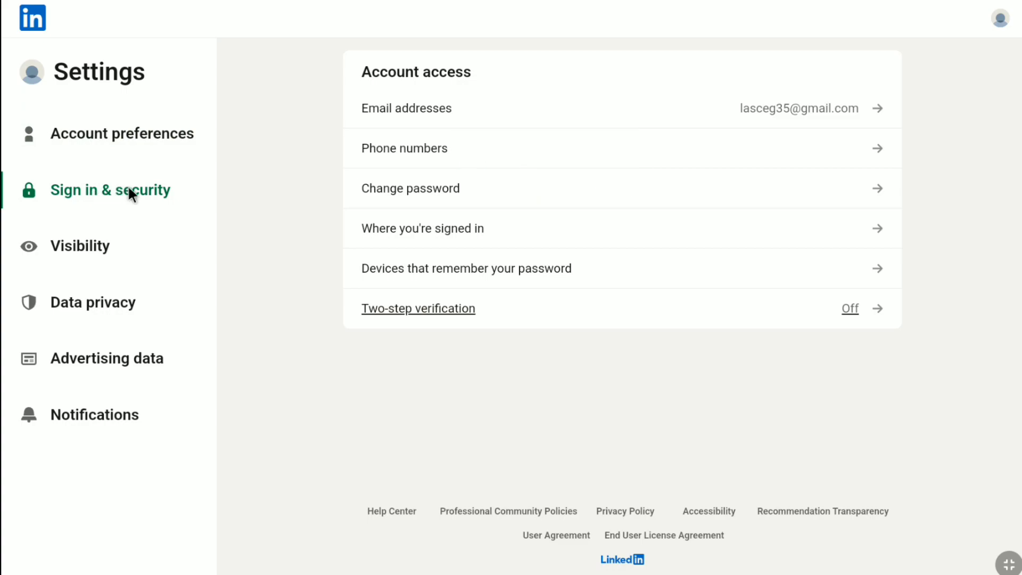
# Open the Phone numbers page under Account access
pyautogui.click(391, 147)
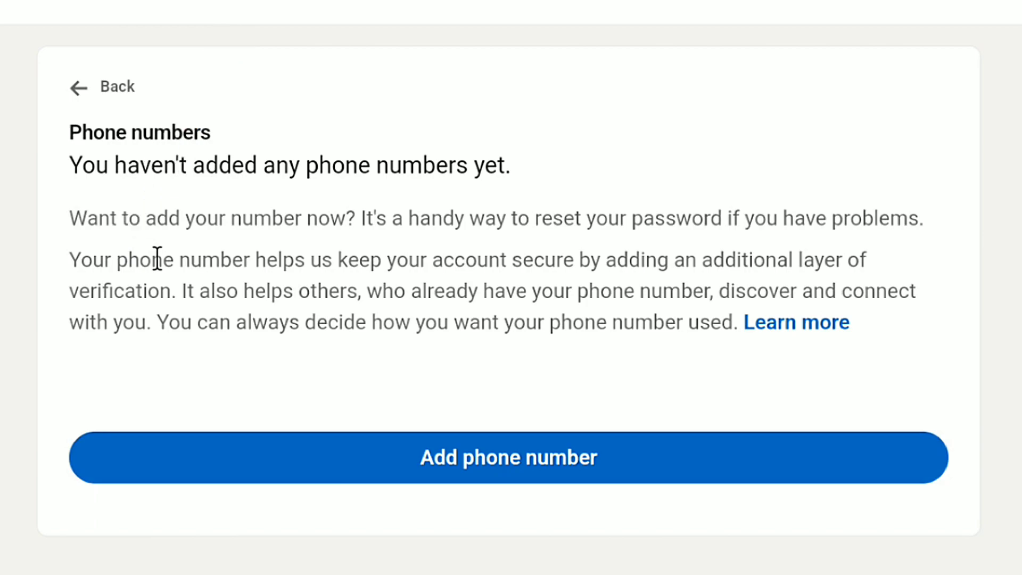
# Start a new phone number, set India as its country, and focus the Password field
pyautogui.click(490, 472)
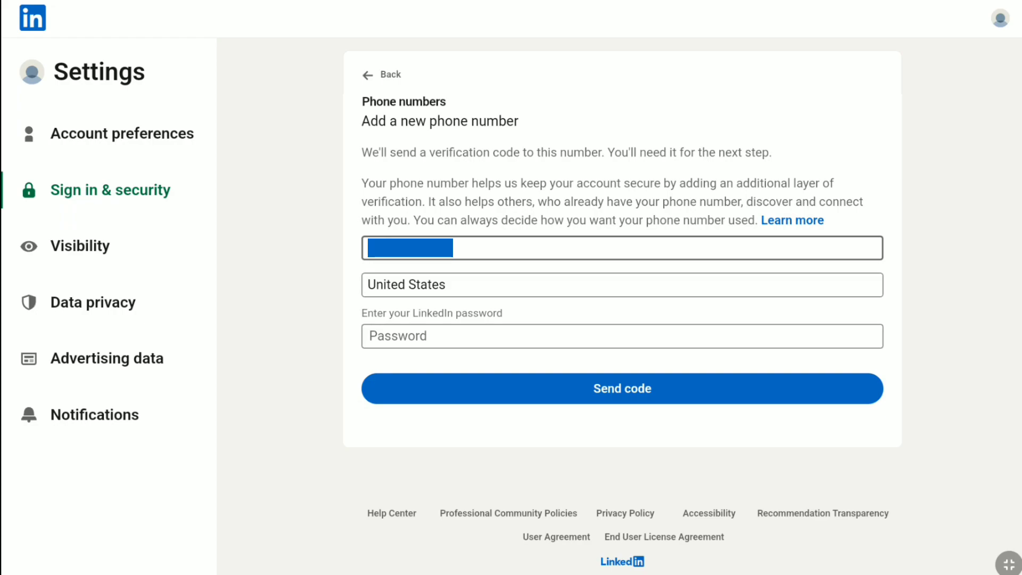
pyautogui.click(465, 283)
pyautogui.scroll(-8, 441, 339)
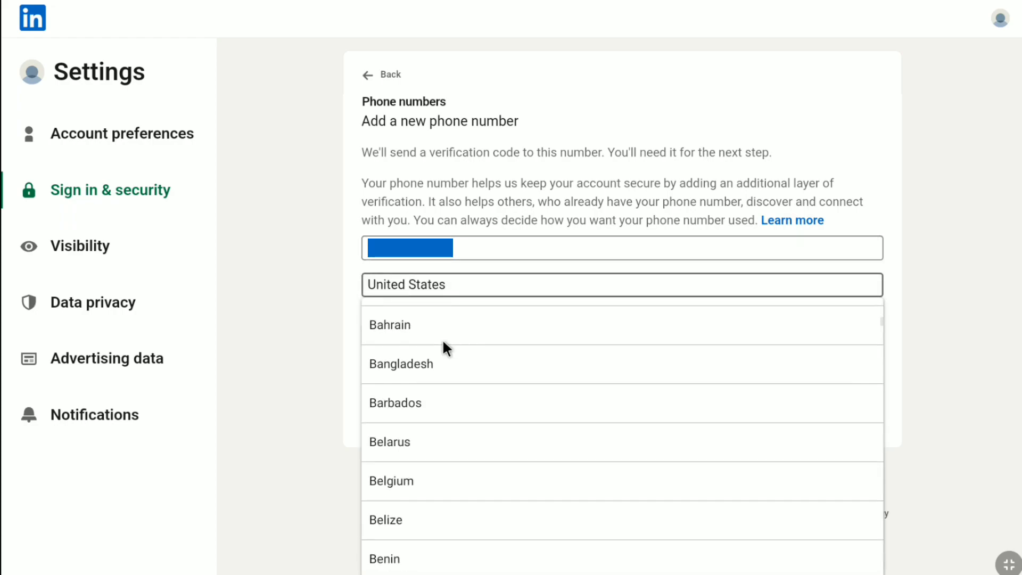
pyautogui.scroll(-10, 442, 339)
pyautogui.scroll(-5, 442, 335)
pyautogui.scroll(-3, 415, 368)
pyautogui.click(390, 403)
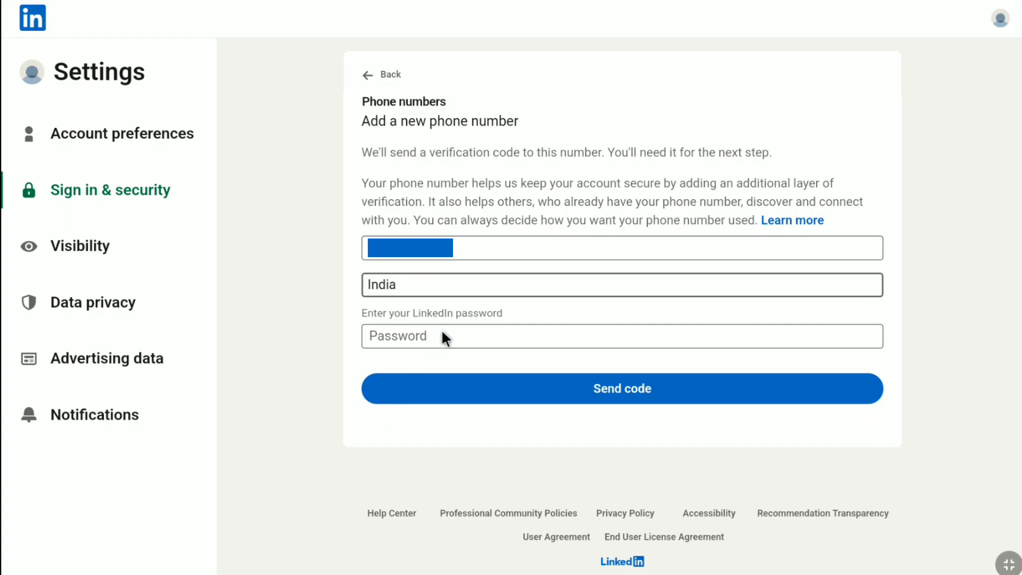
pyautogui.click(395, 335)
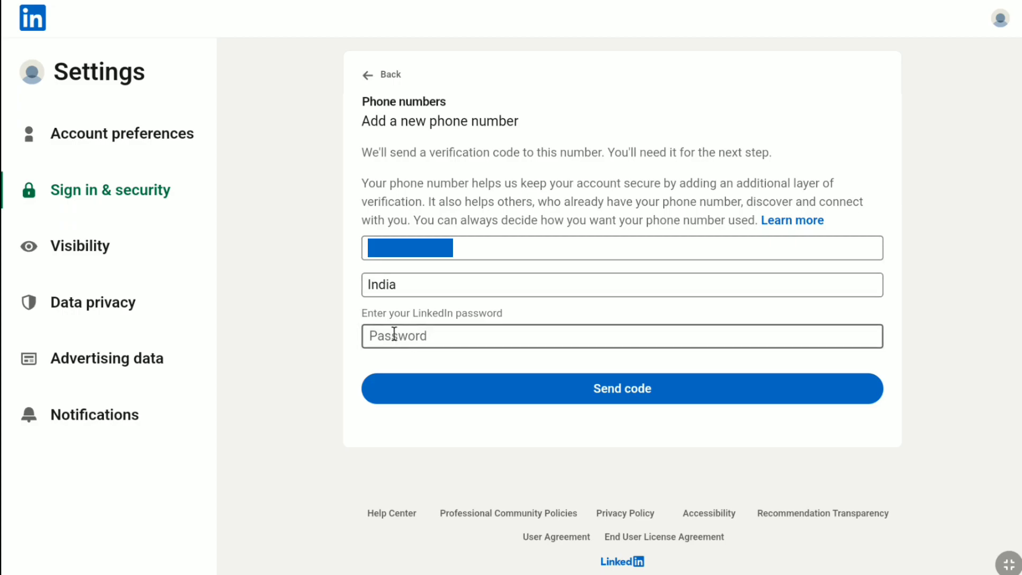
pyautogui.write('********')
pyautogui.click(614, 388)
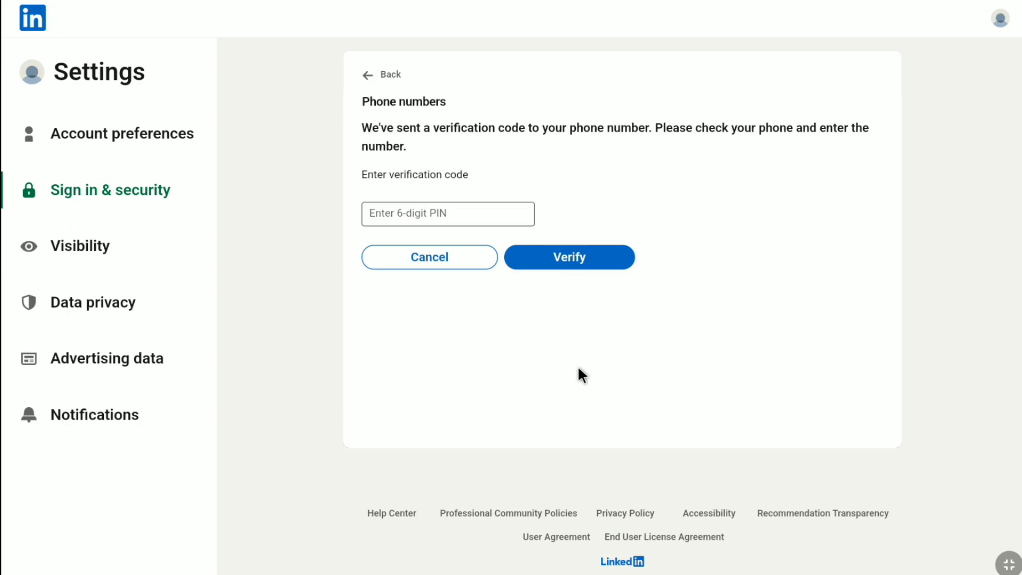
pyautogui.click(373, 212)
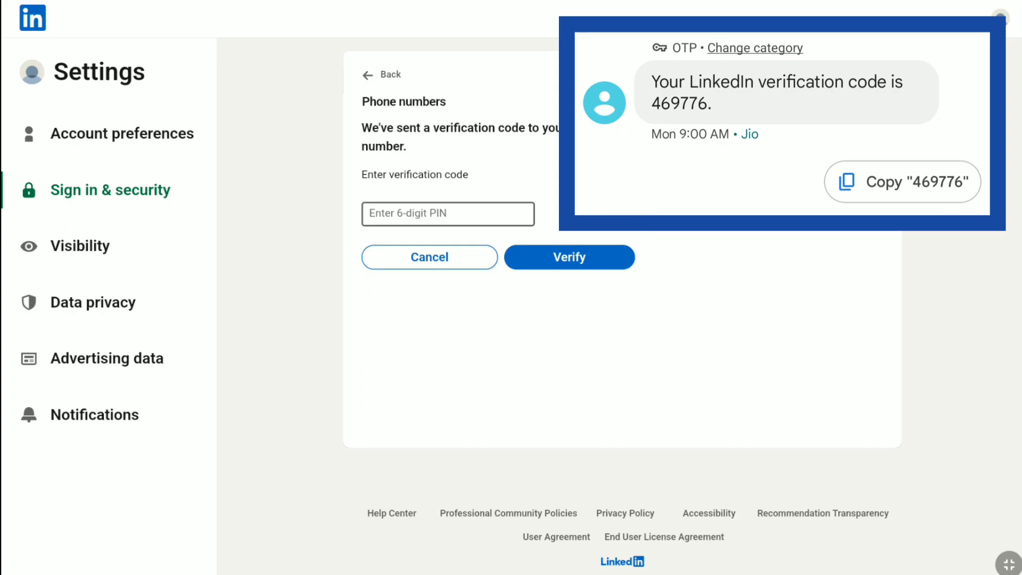
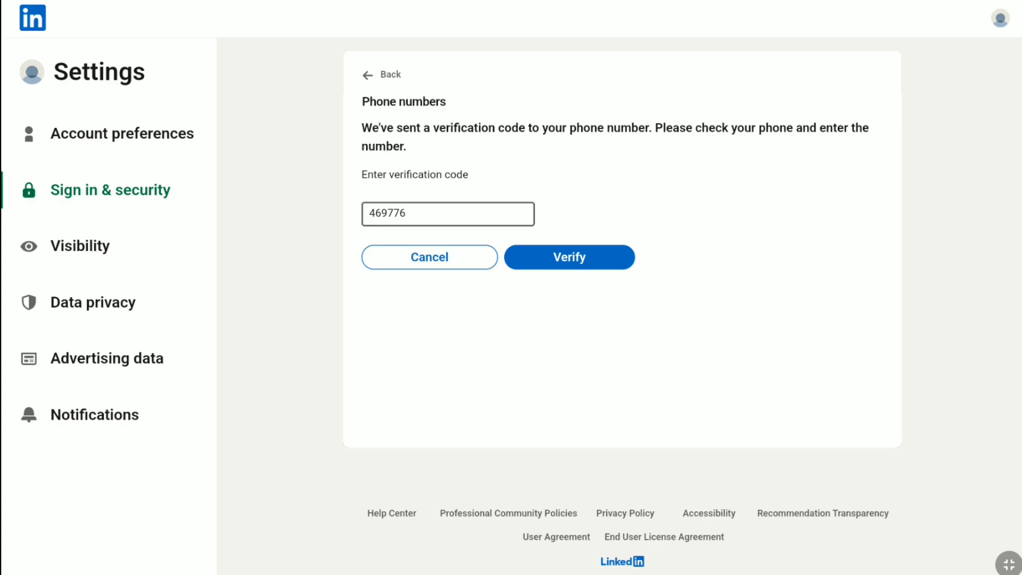
pyautogui.click(572, 264)
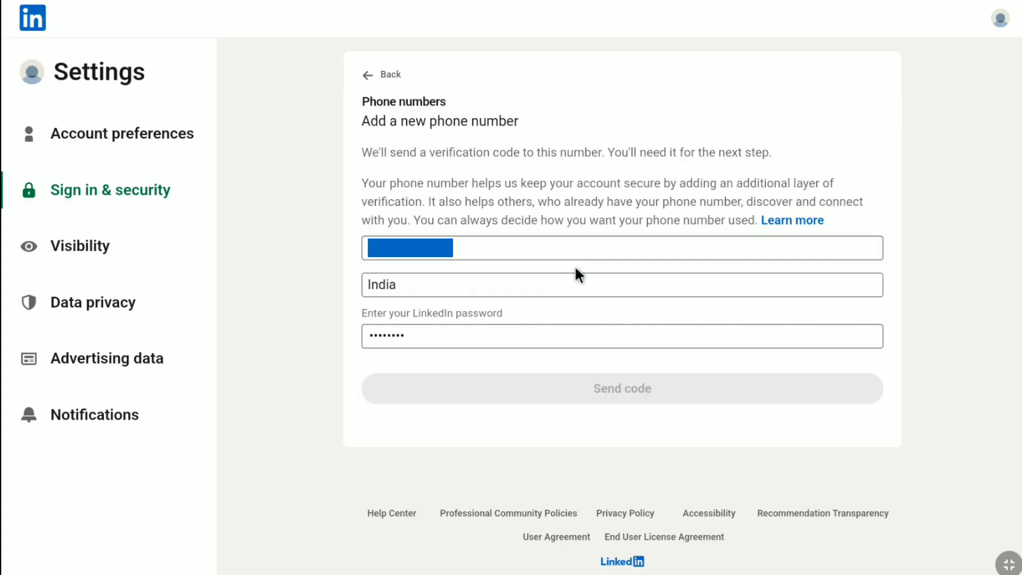